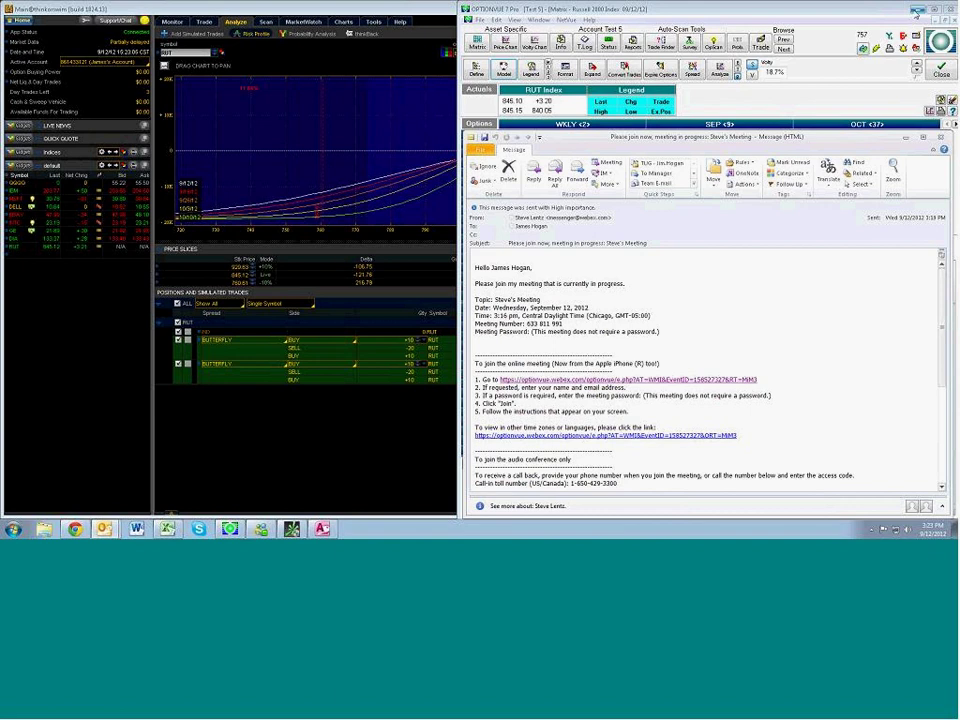
Put away the meeting e-mail, Outlook inbox and RUT matrix windows, and bring the thinkorswim risk profile to the front.
click(942, 138)
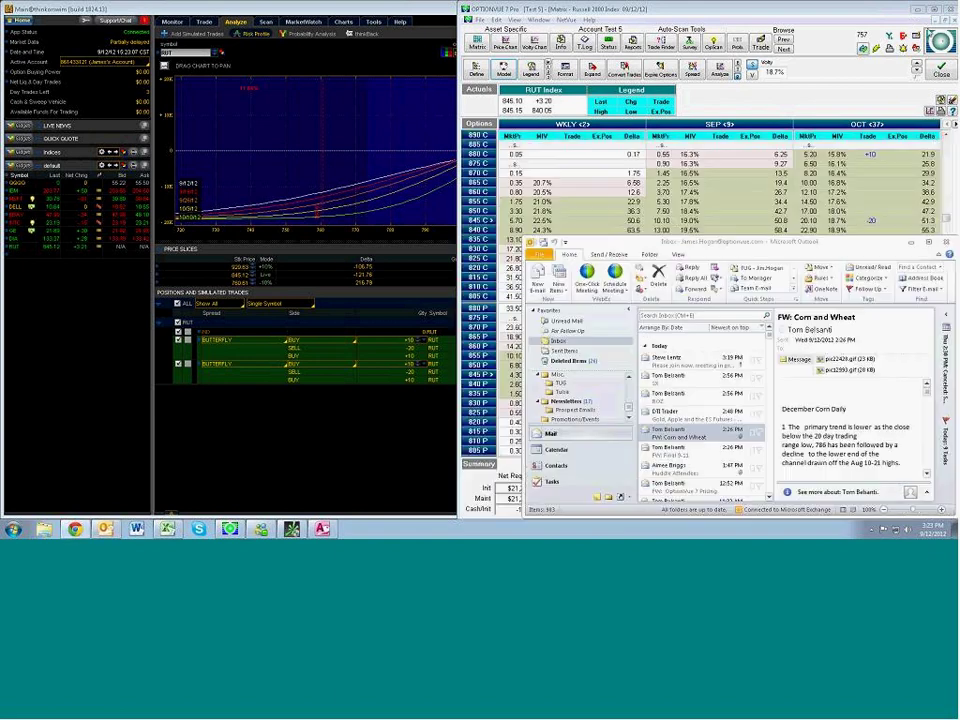
click(912, 243)
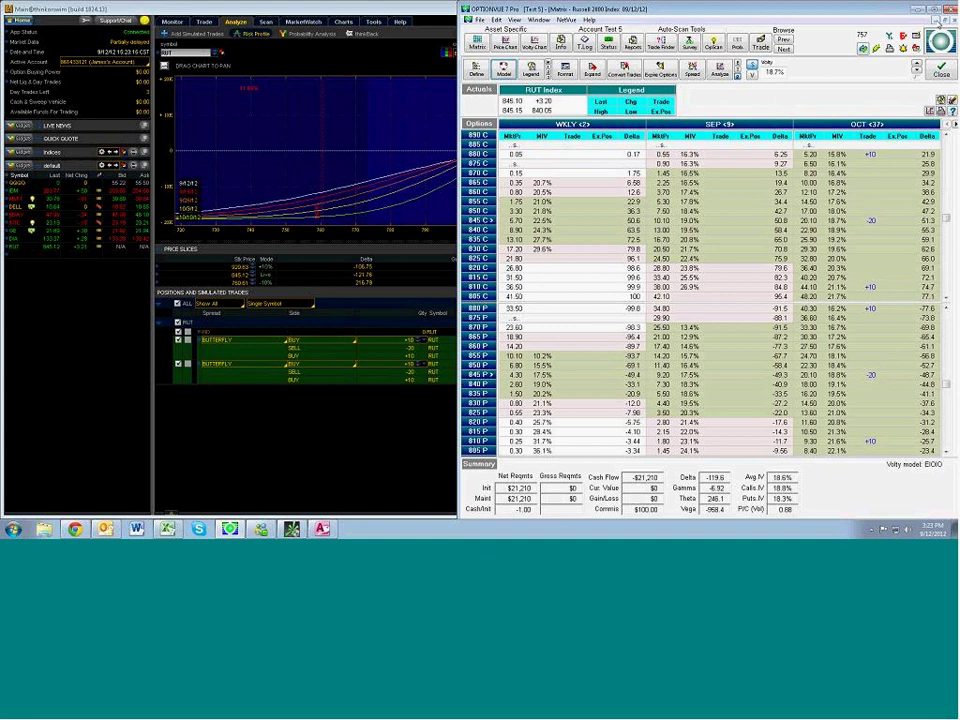
click(935, 21)
click(326, 180)
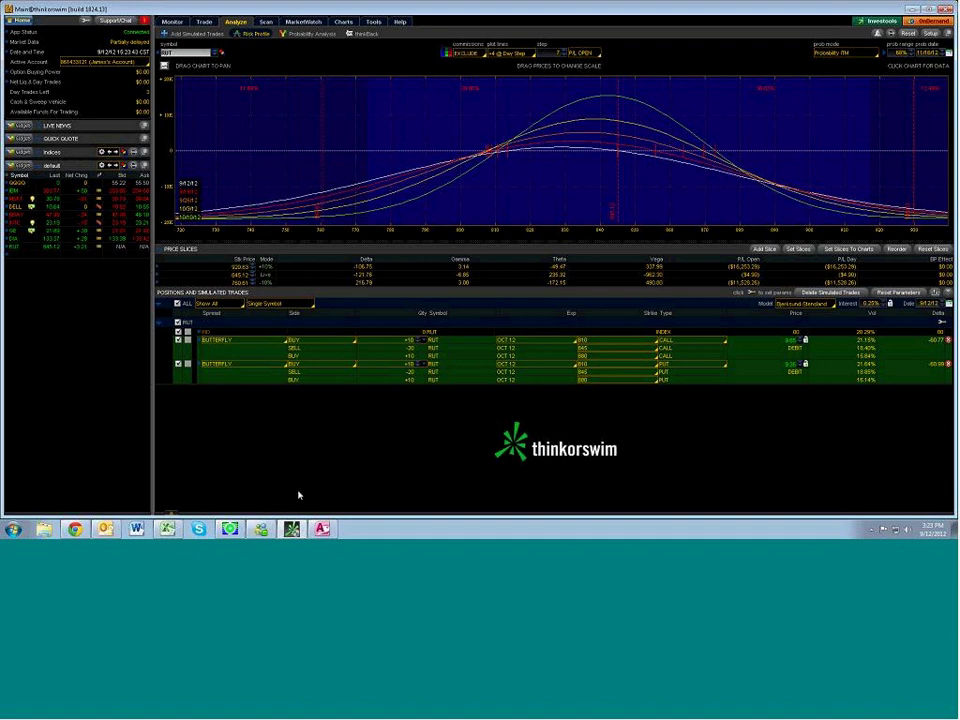
Switch to OptionVue and open the Russell 2000 Index matrix in a maximized window.
mouse_move(230, 528)
click(236, 532)
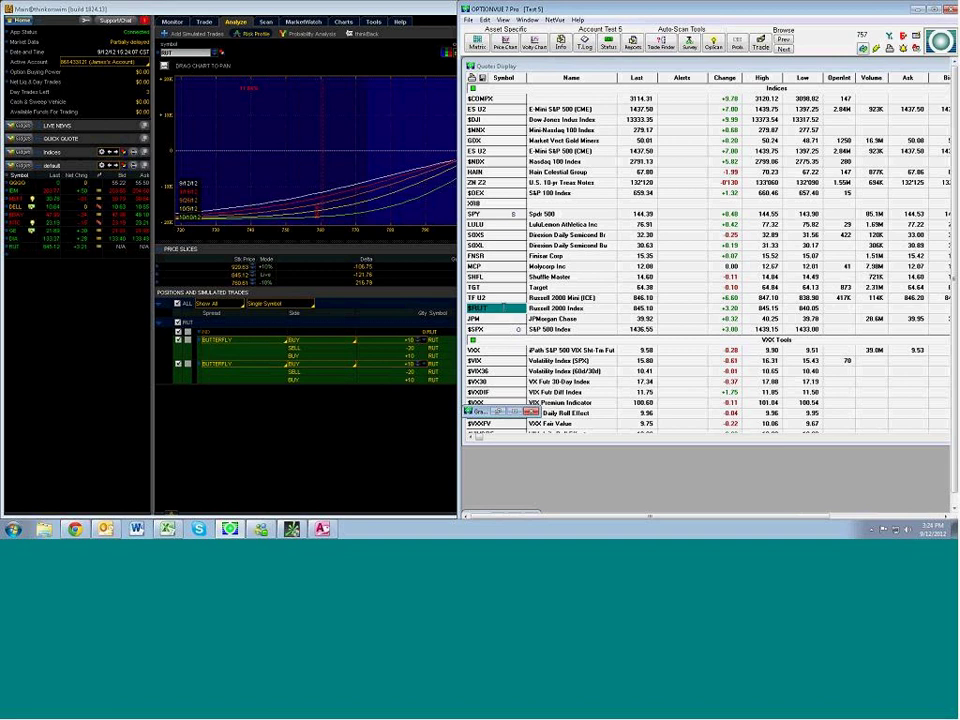
click(477, 42)
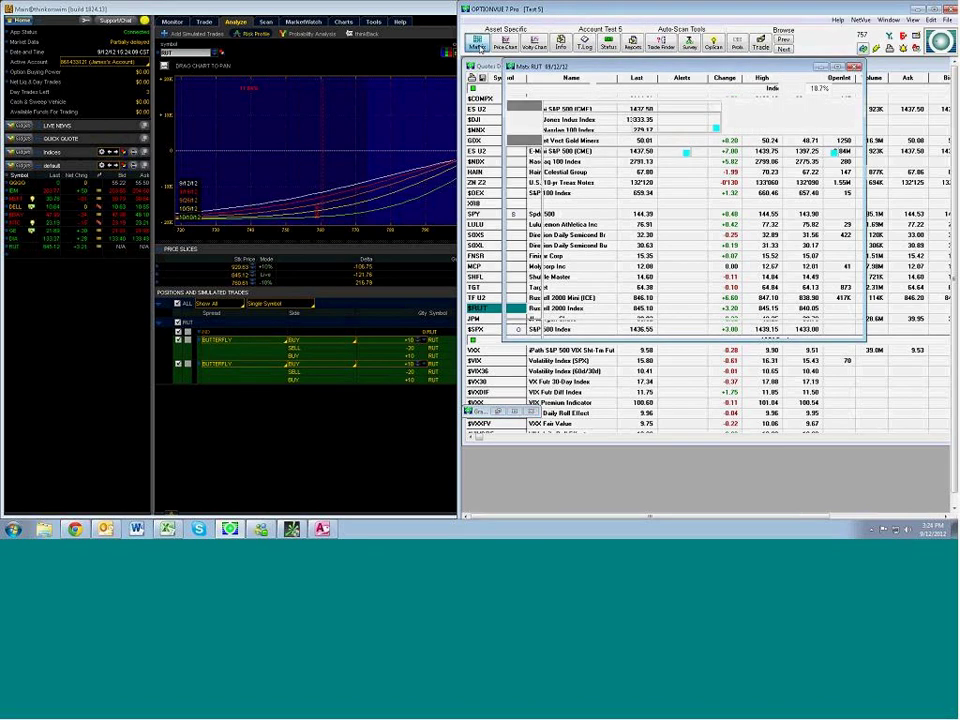
click(836, 67)
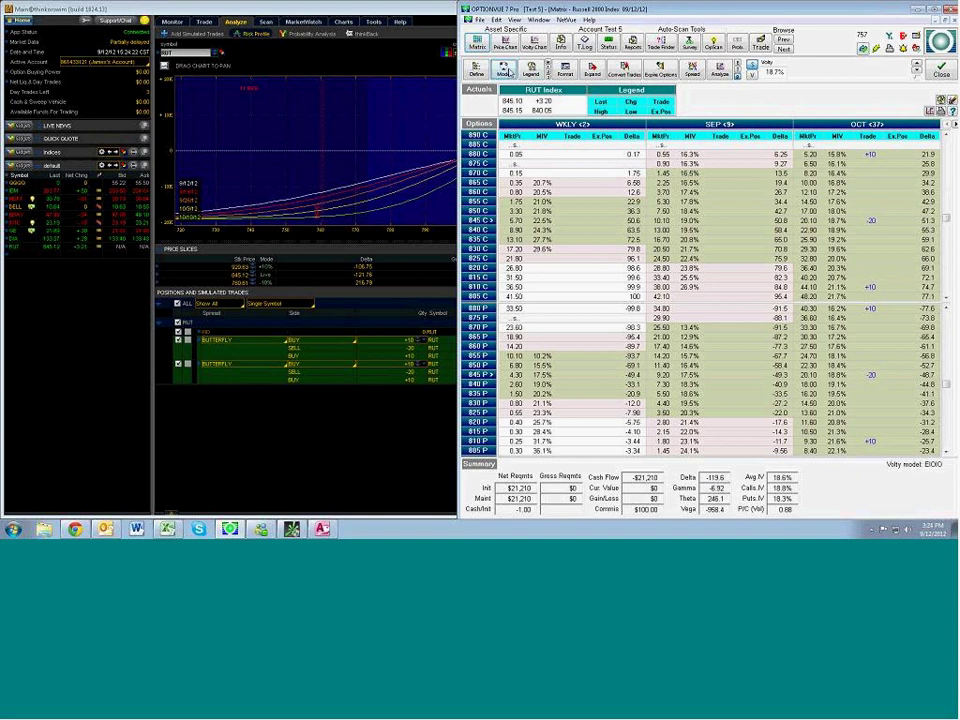
Set the Delta, Gamma calculation to True delta, gamma in the Russell 2000 Index model.
click(504, 69)
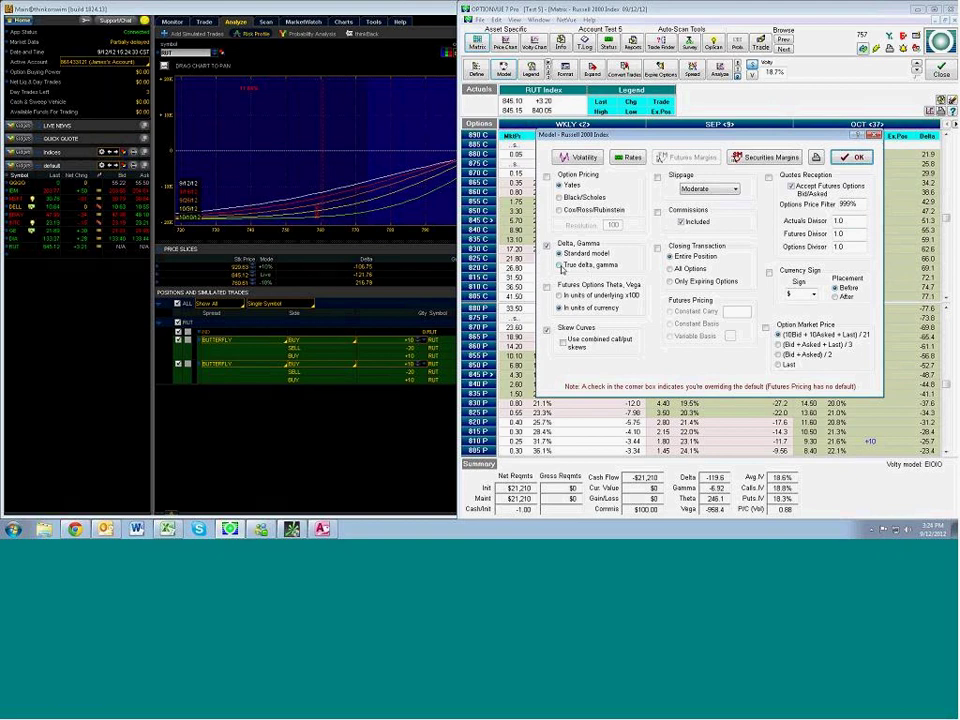
click(560, 266)
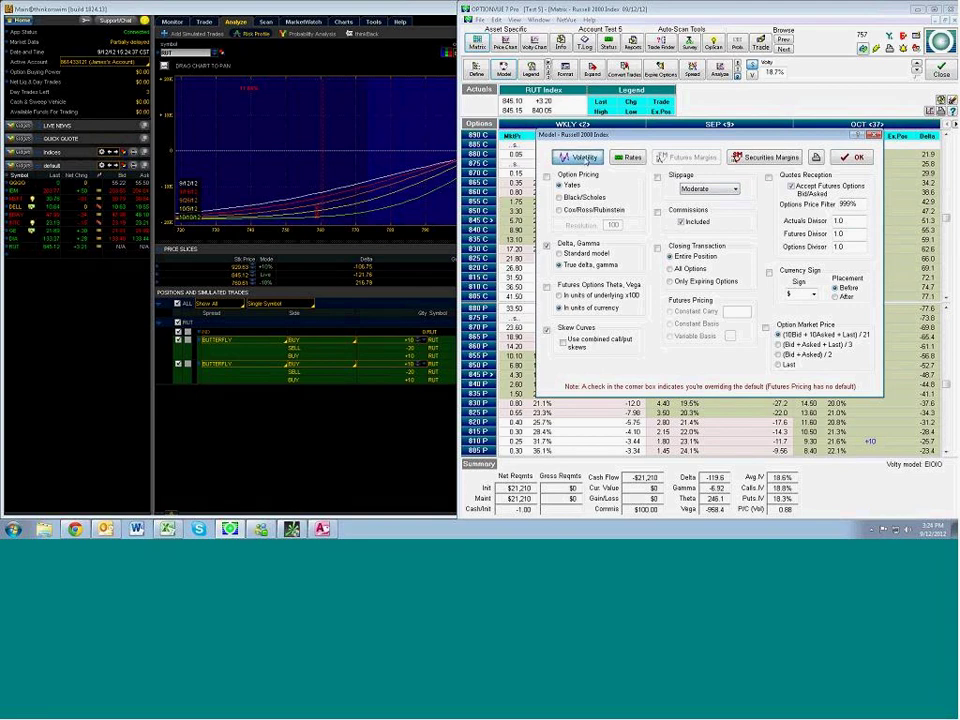
Examine the Variable and EIOIO volatility methods and the implied volatility measurements for the index model.
click(583, 158)
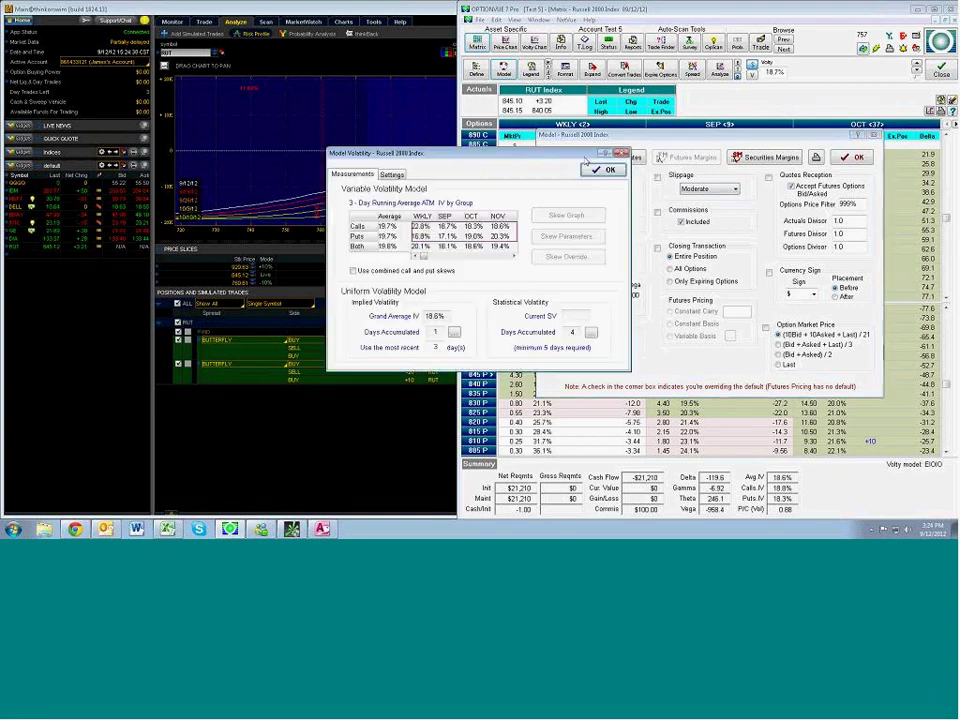
click(393, 175)
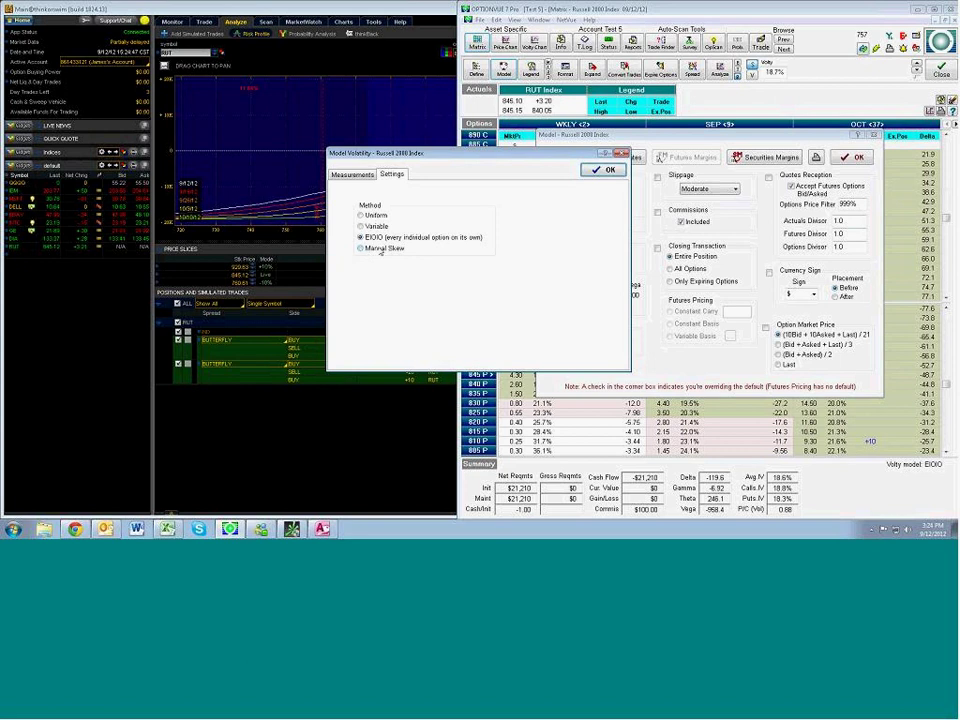
click(361, 227)
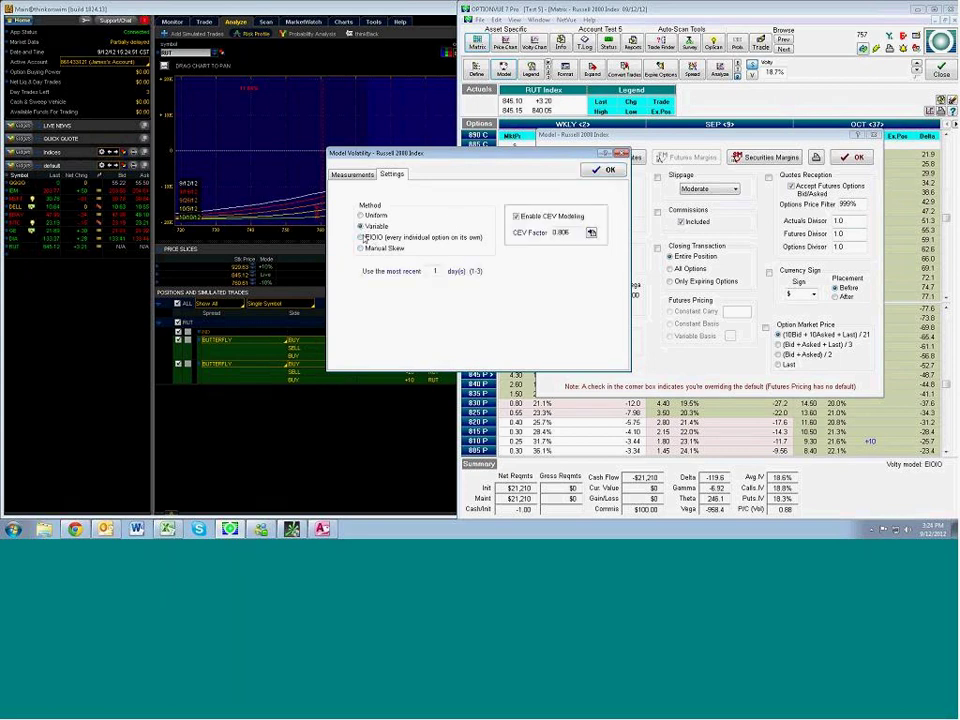
click(362, 237)
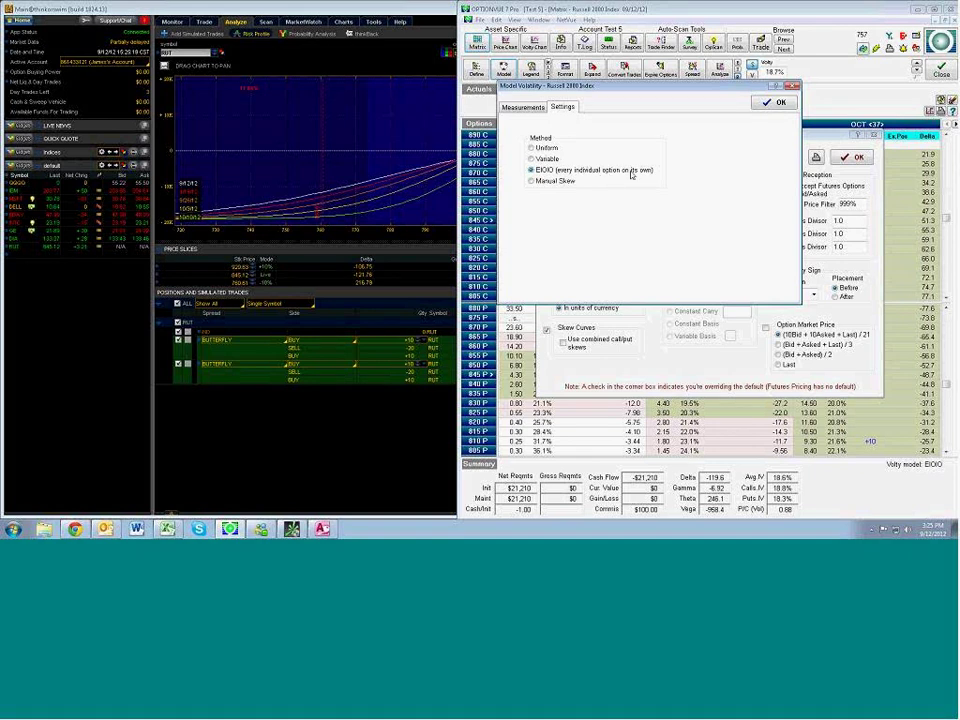
click(523, 106)
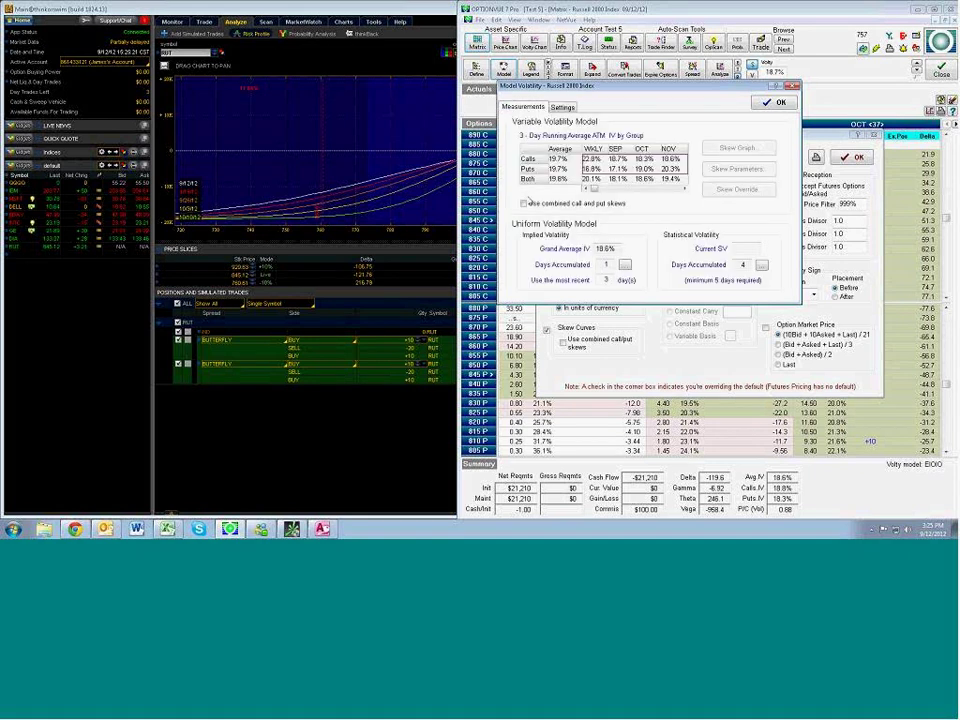
click(778, 102)
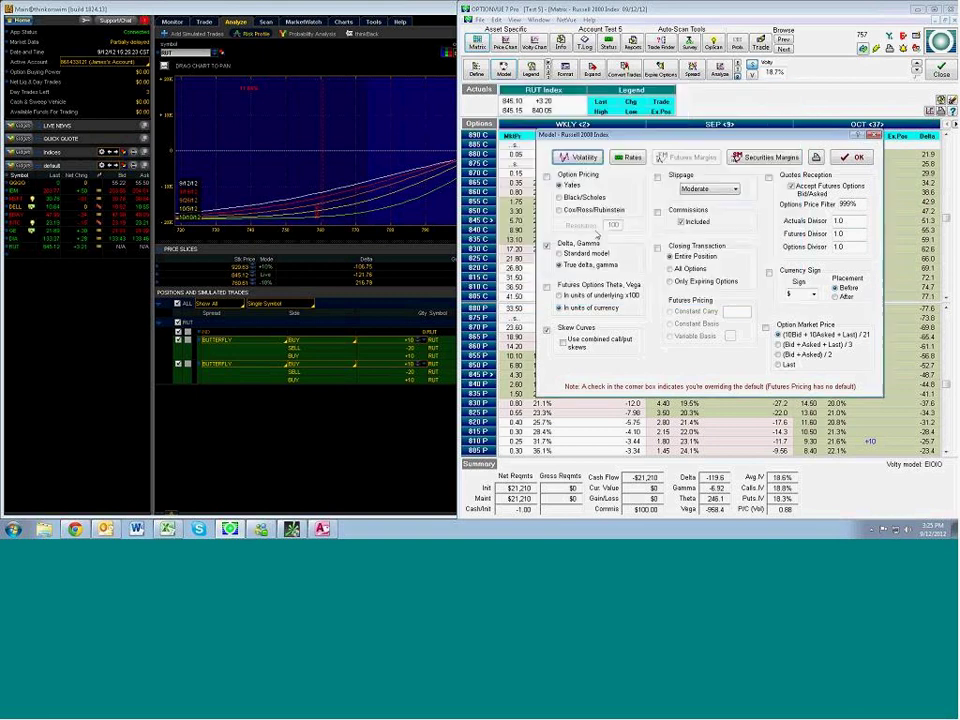
Set the model's volatility method to Variable and apply the model settings to the matrix.
click(560, 253)
click(582, 158)
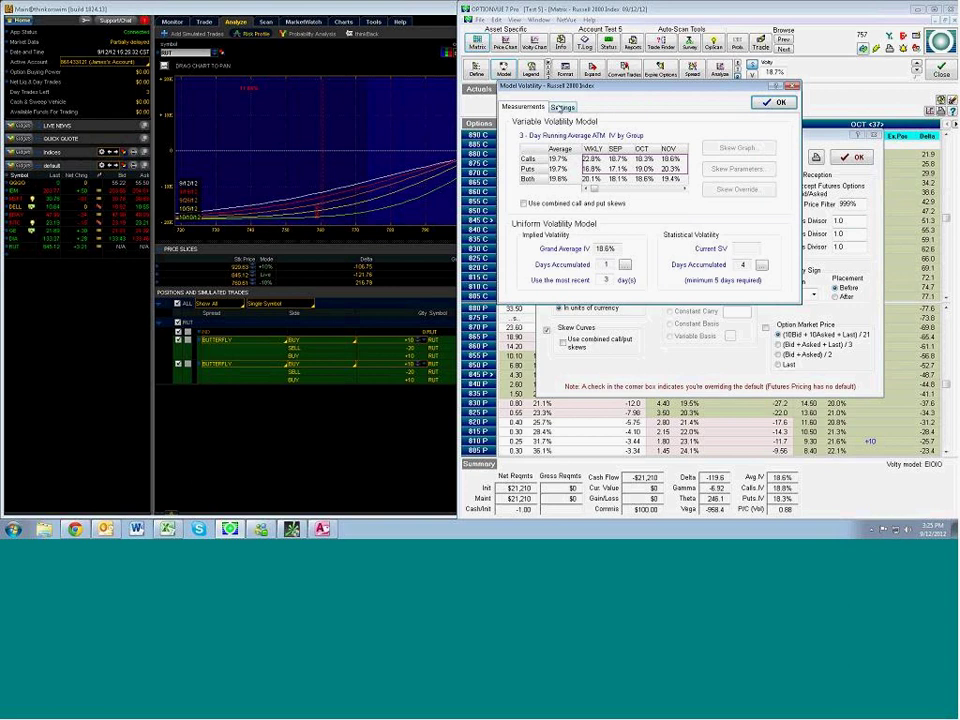
click(563, 107)
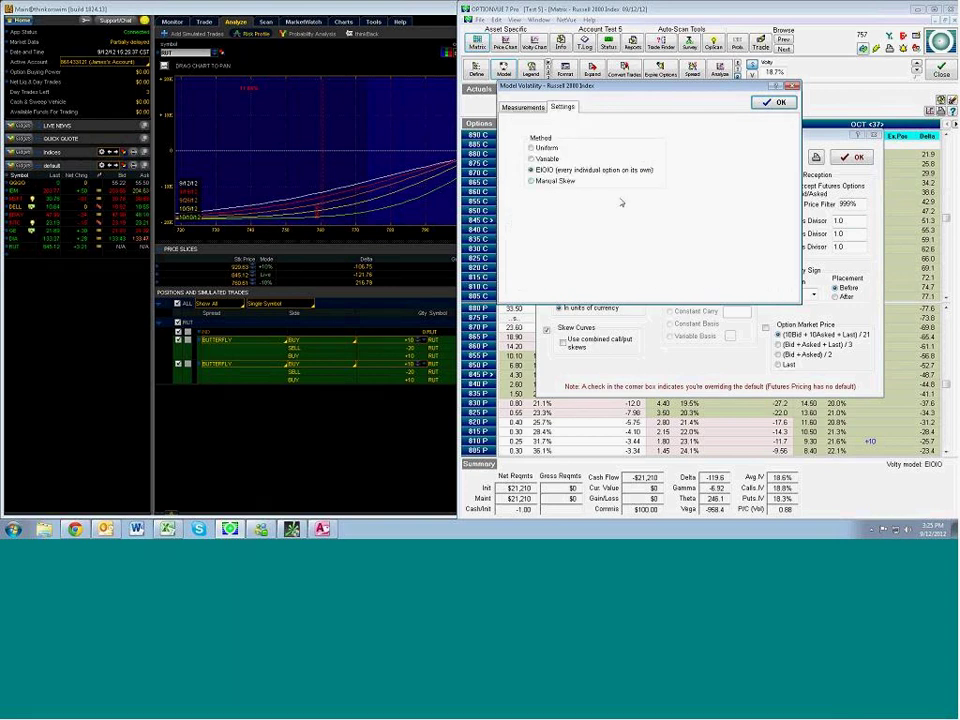
click(532, 159)
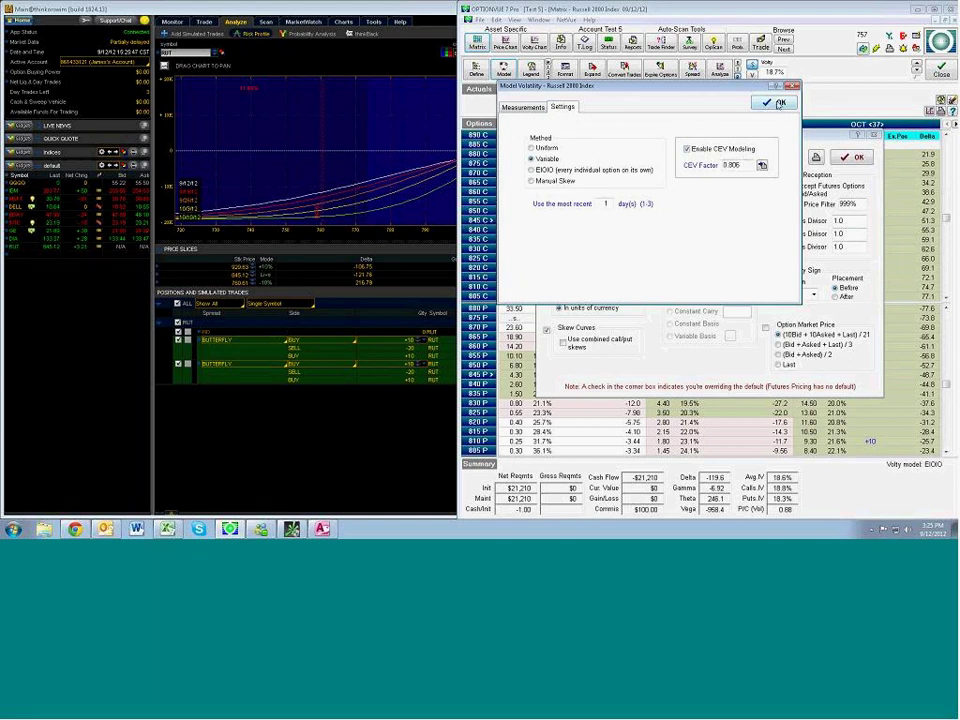
click(779, 104)
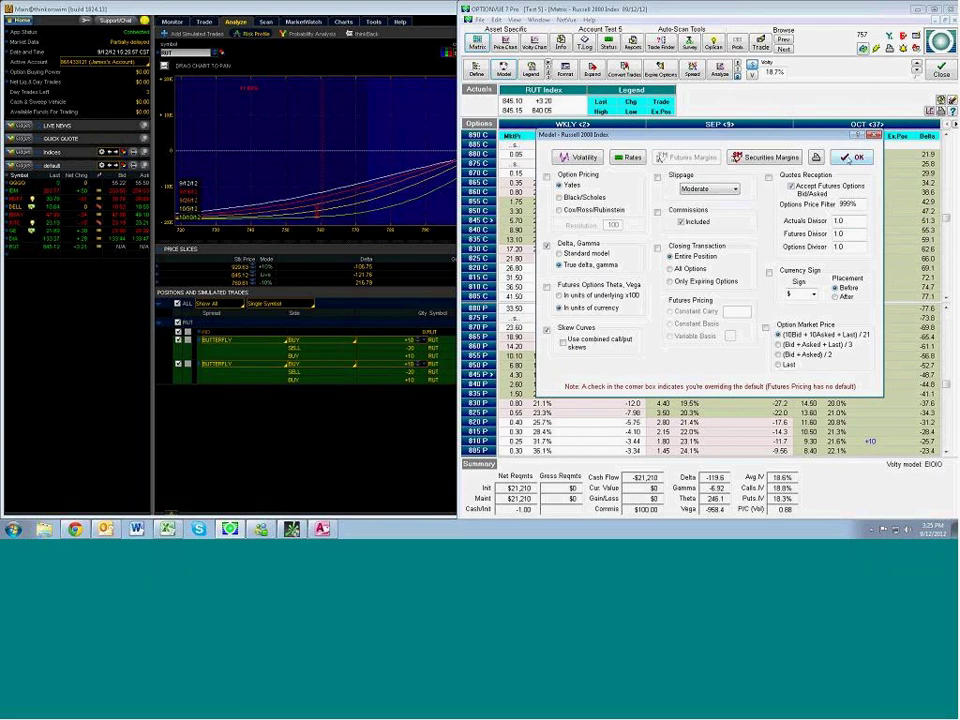
click(853, 157)
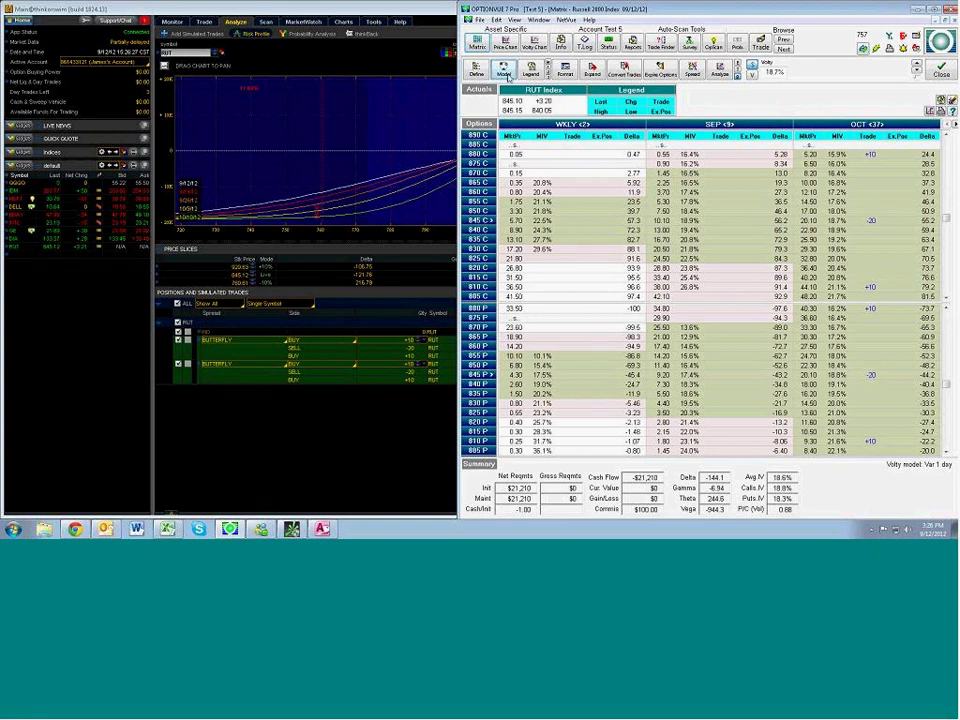
Review the Russell 2000 Index model options, including delta and gamma, skew curves and the volatility method.
click(505, 72)
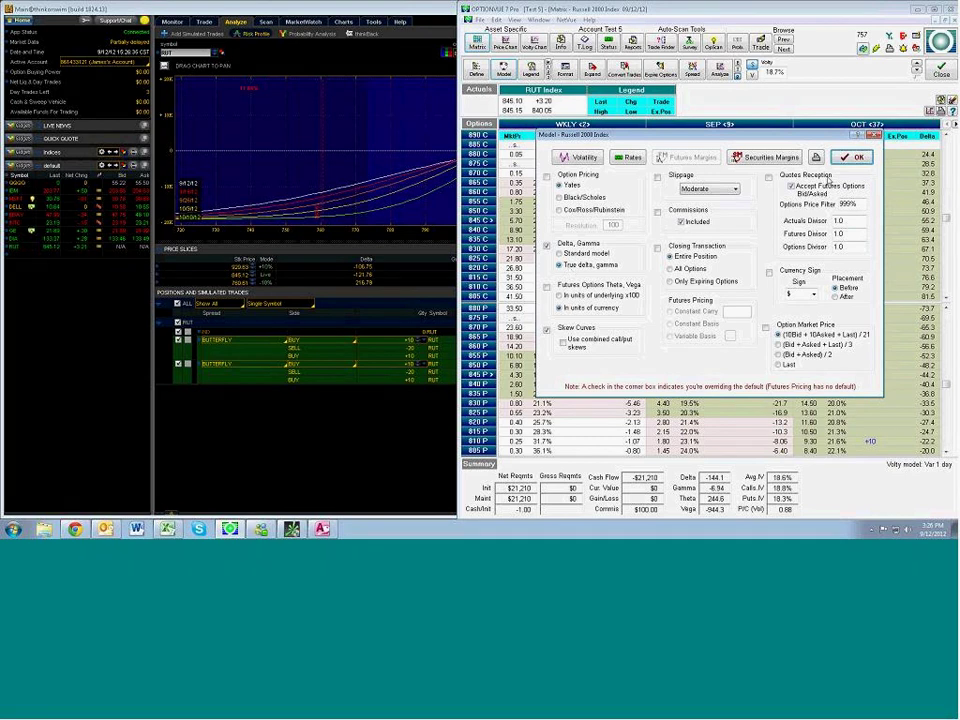
click(852, 158)
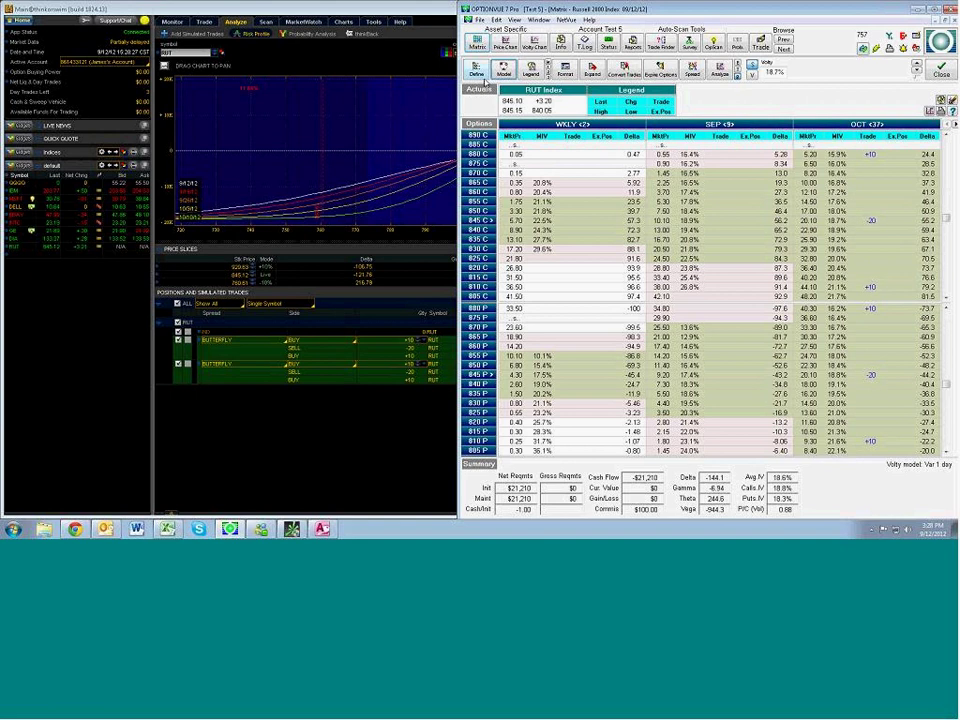
click(504, 70)
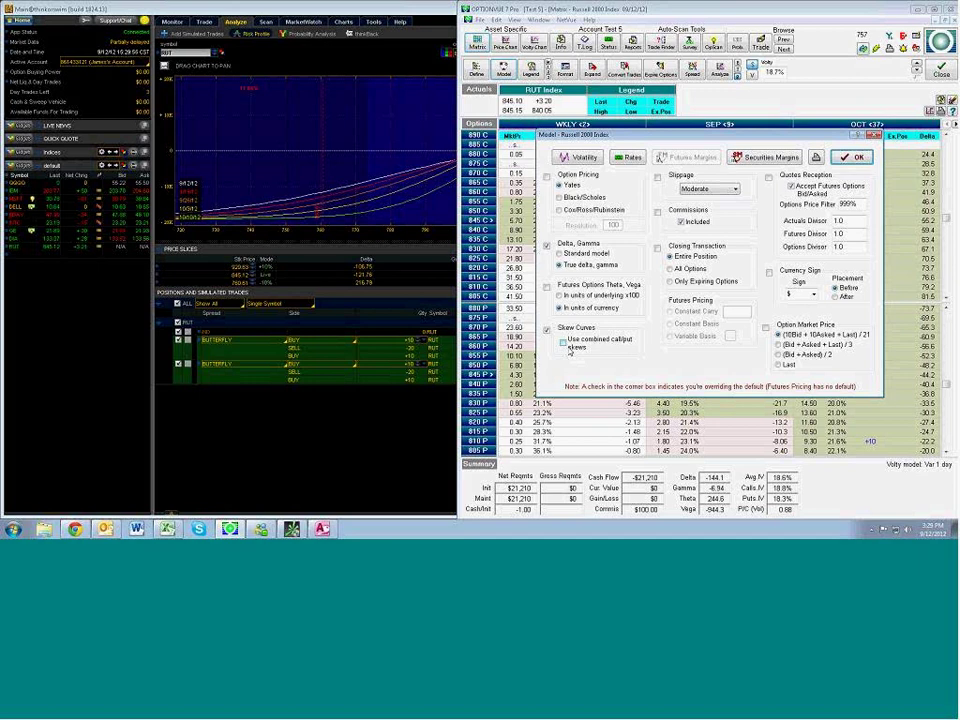
click(580, 158)
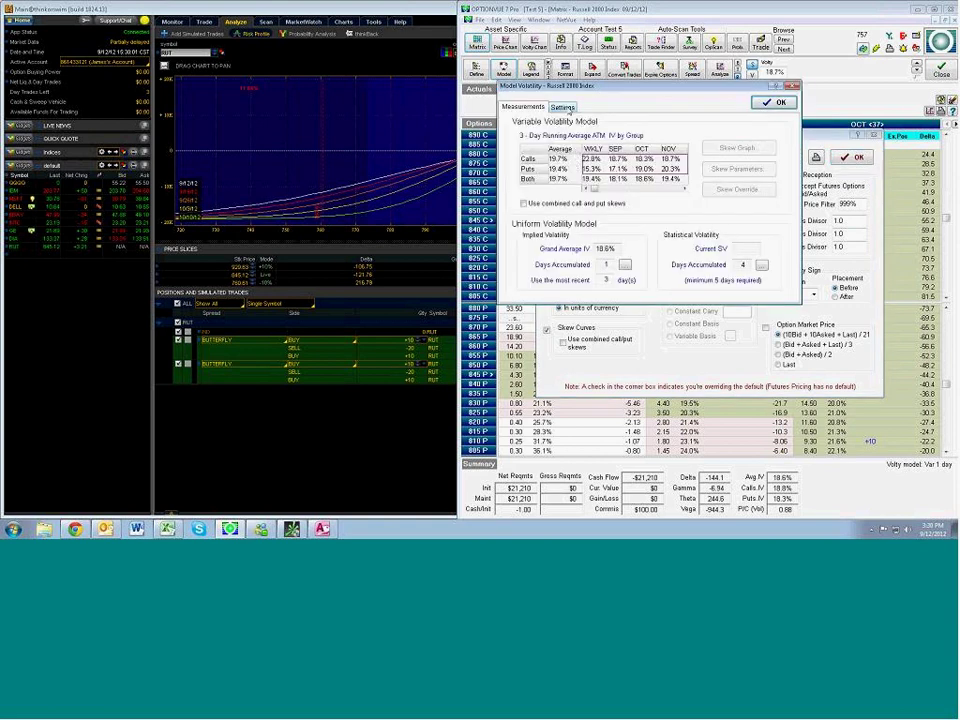
click(562, 106)
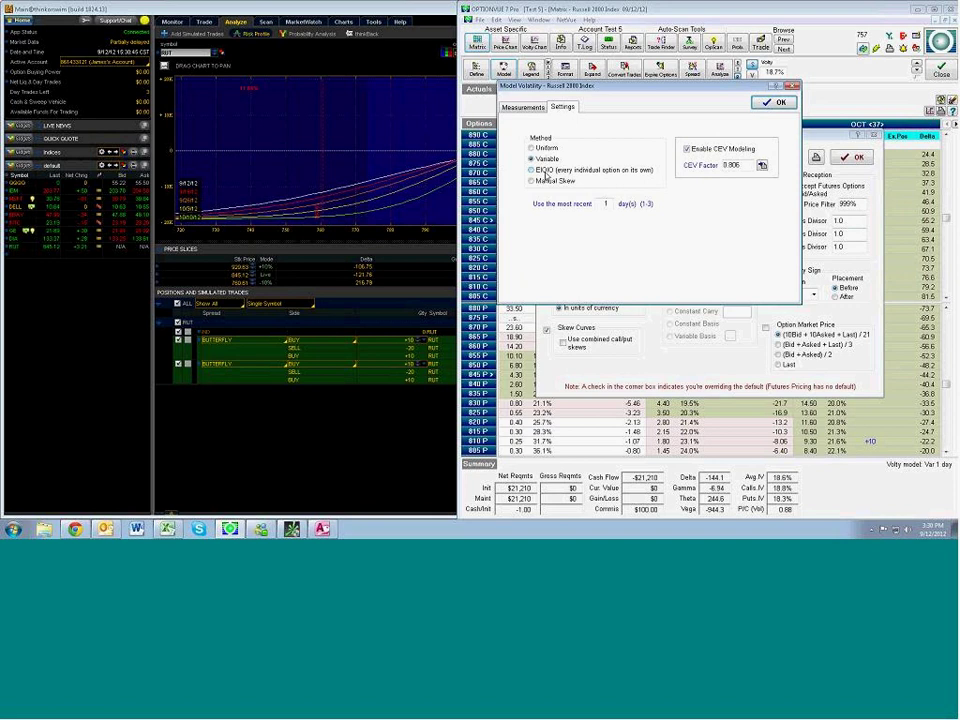
click(776, 102)
click(855, 158)
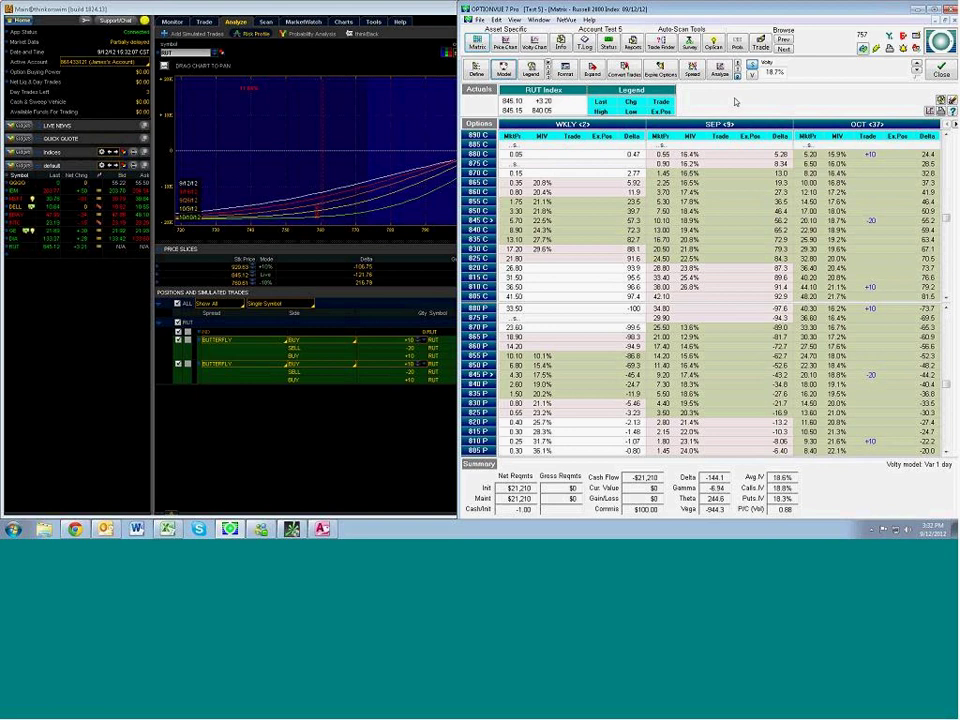
Compare the model's volatility measurements by expiration with its volatility method and CEV settings.
click(503, 70)
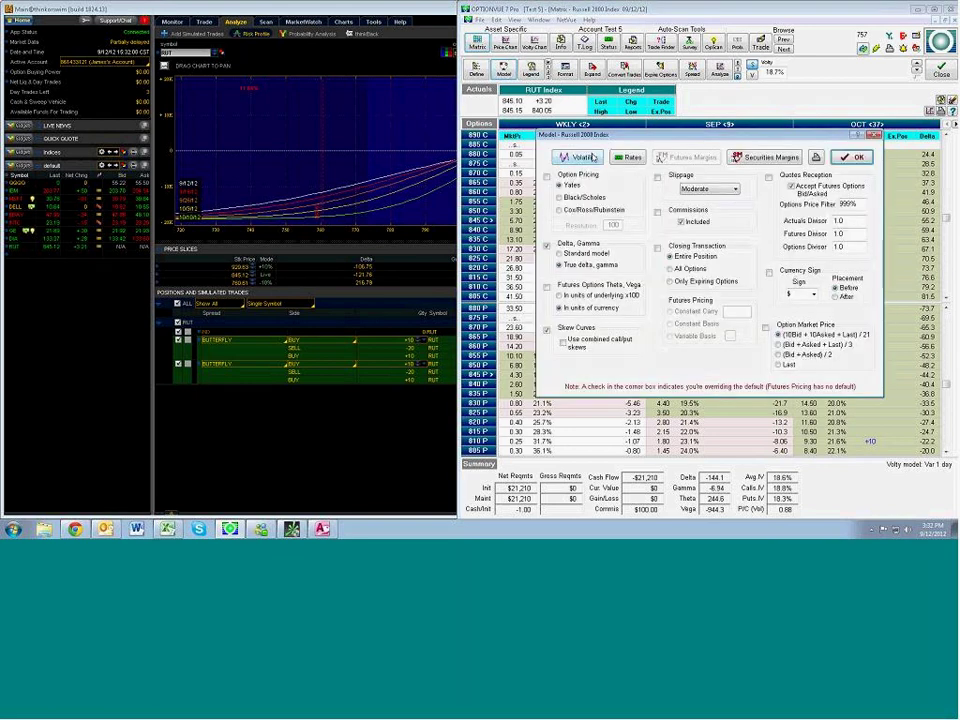
click(590, 158)
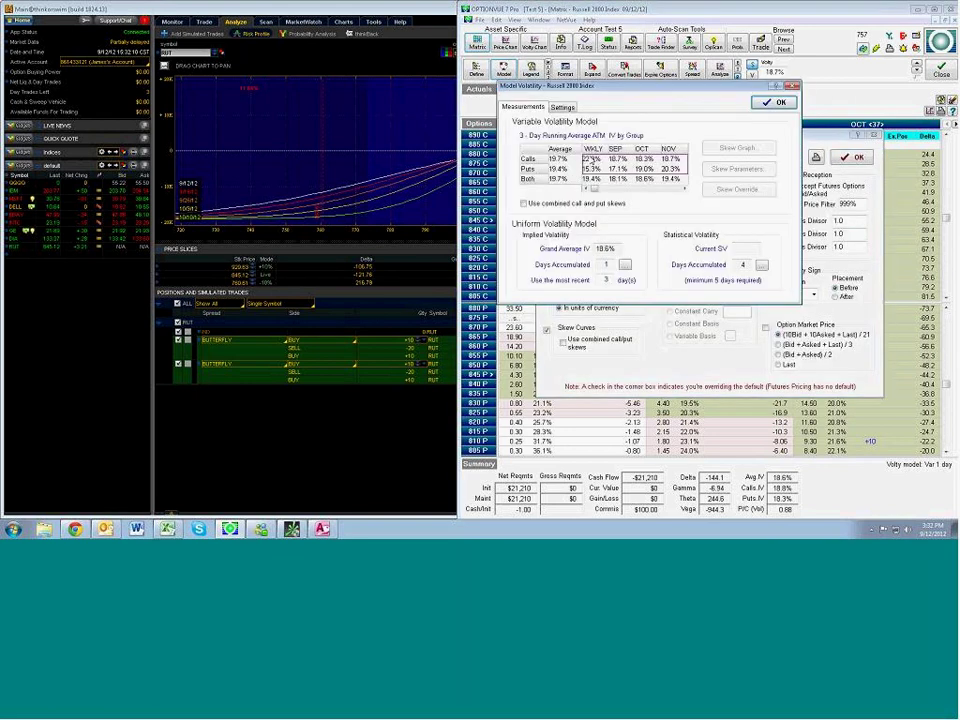
click(568, 108)
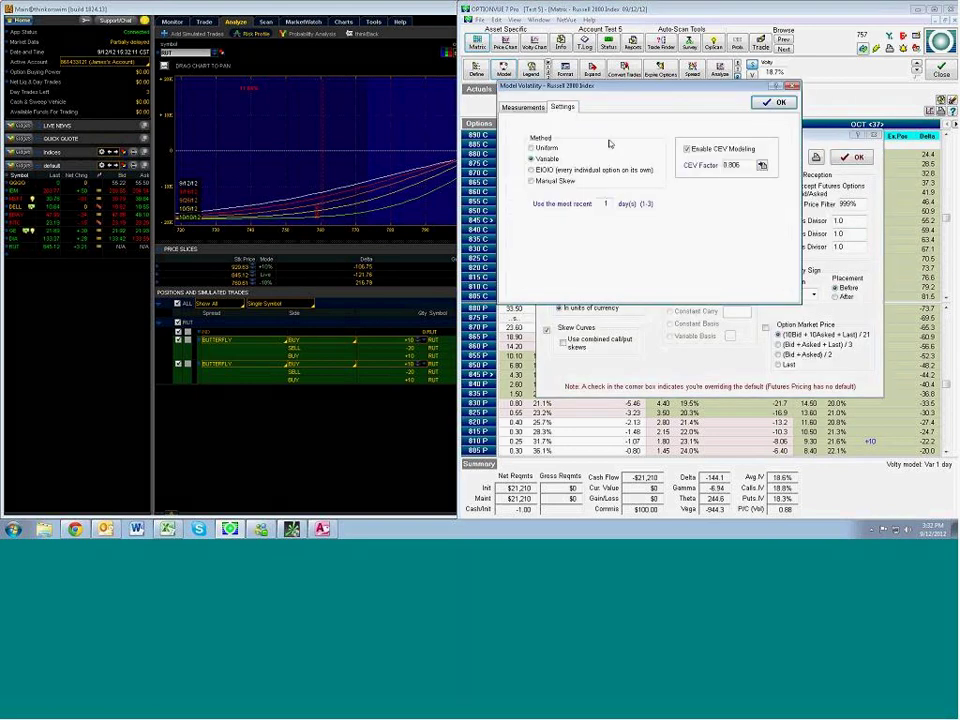
click(524, 109)
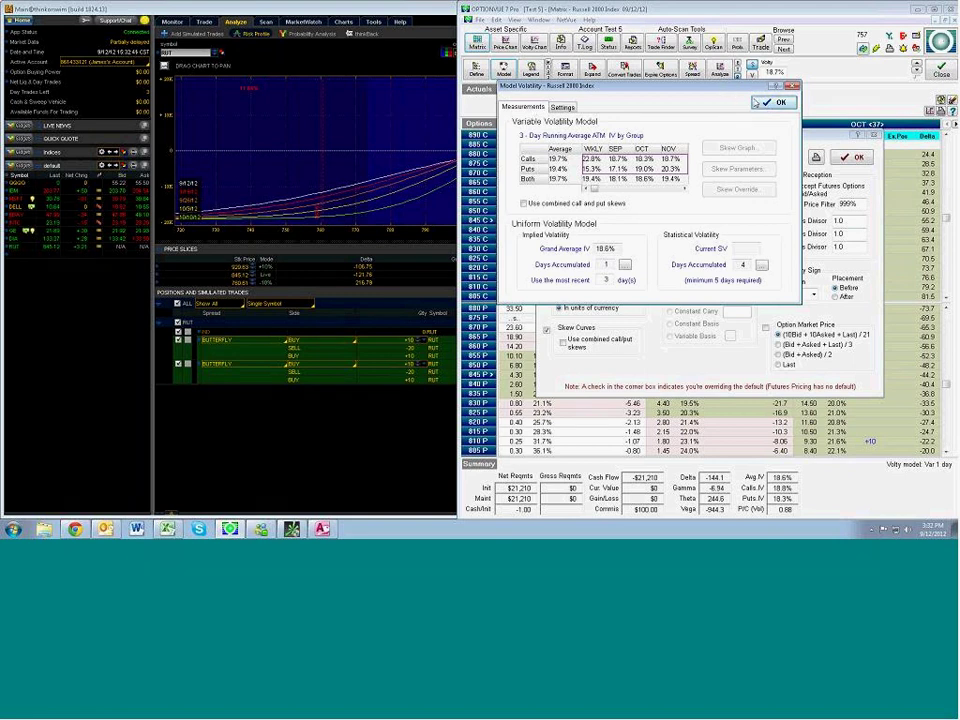
click(562, 106)
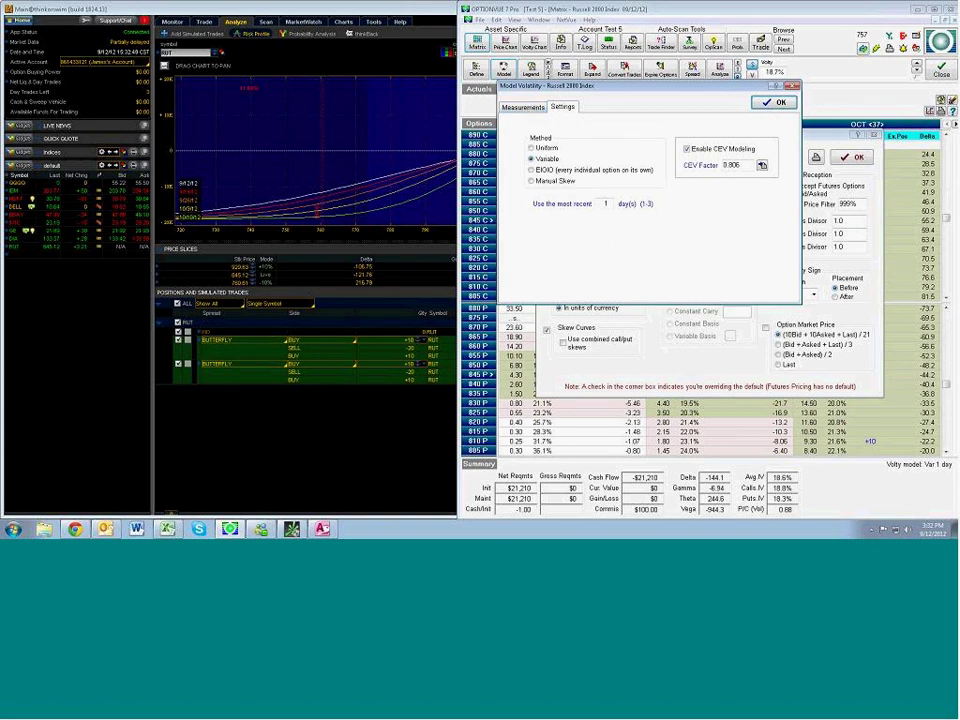
click(522, 106)
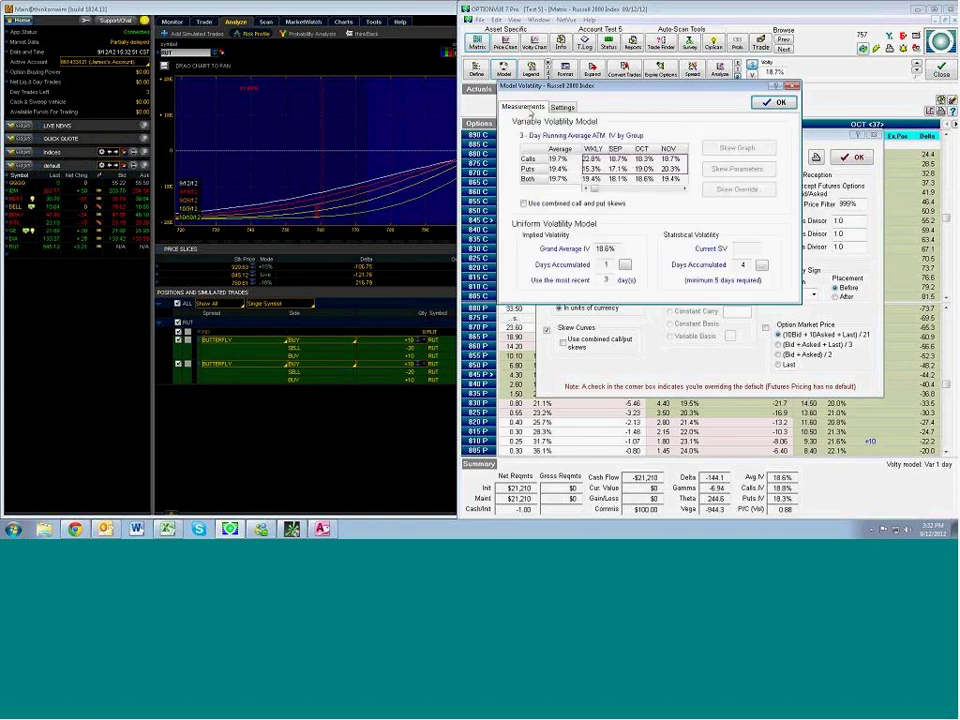
click(776, 102)
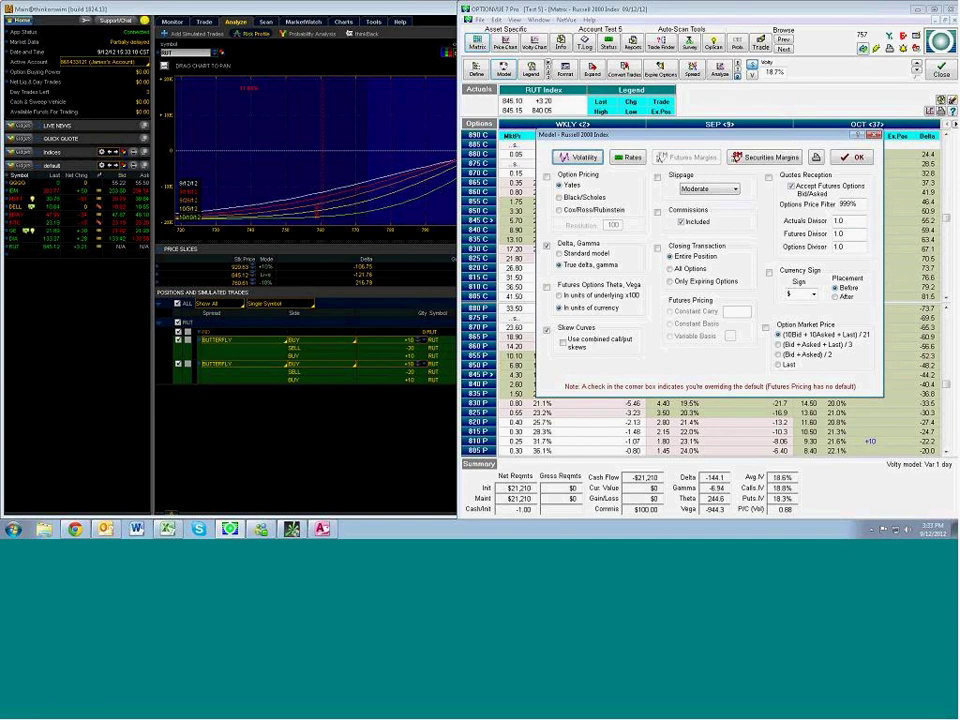
click(852, 157)
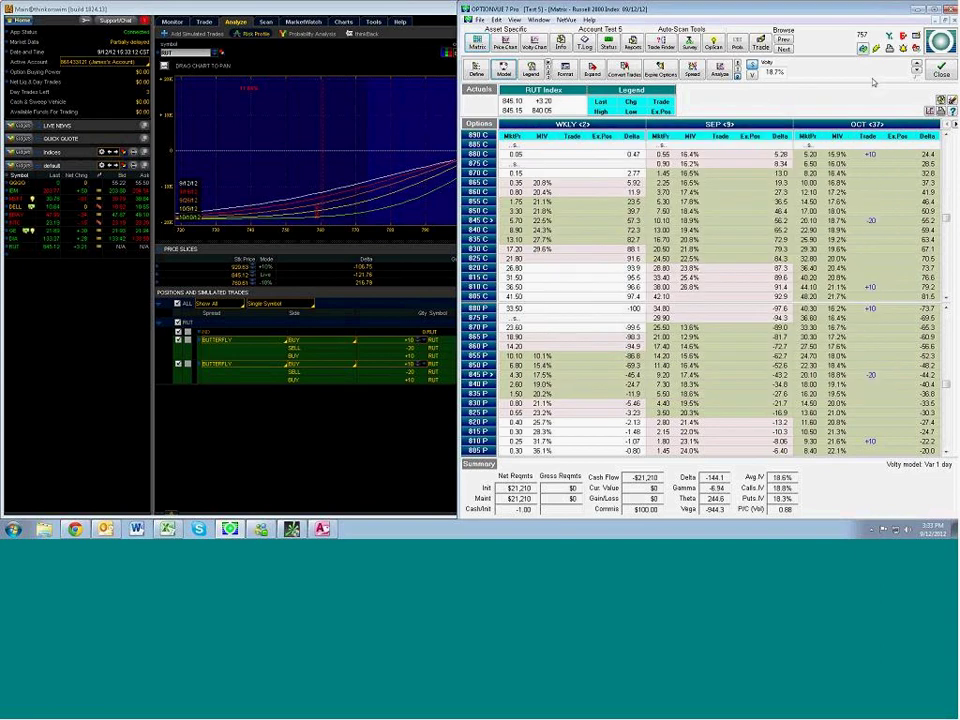